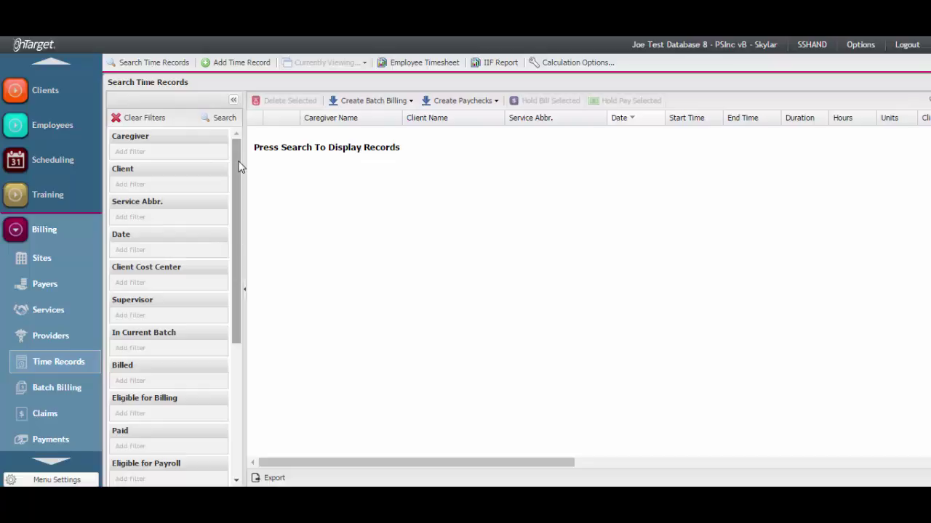
Filter the time record search to entries with In Current Batch set to No.
{"action": "scroll", "coordinate": [240, 175], "scroll_direction": "down", "scroll_amount": 1}
{"action": "scroll", "coordinate": [242, 186], "scroll_direction": "up", "scroll_amount": 1}
{"action": "scroll", "coordinate": [245, 196], "scroll_direction": "down", "scroll_amount": 2}
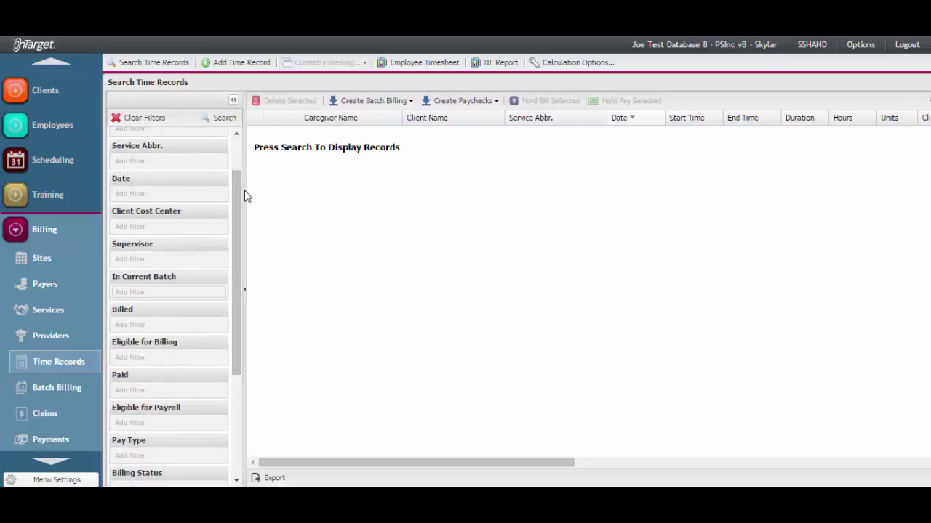
{"action": "left_click", "coordinate": [208, 293]}
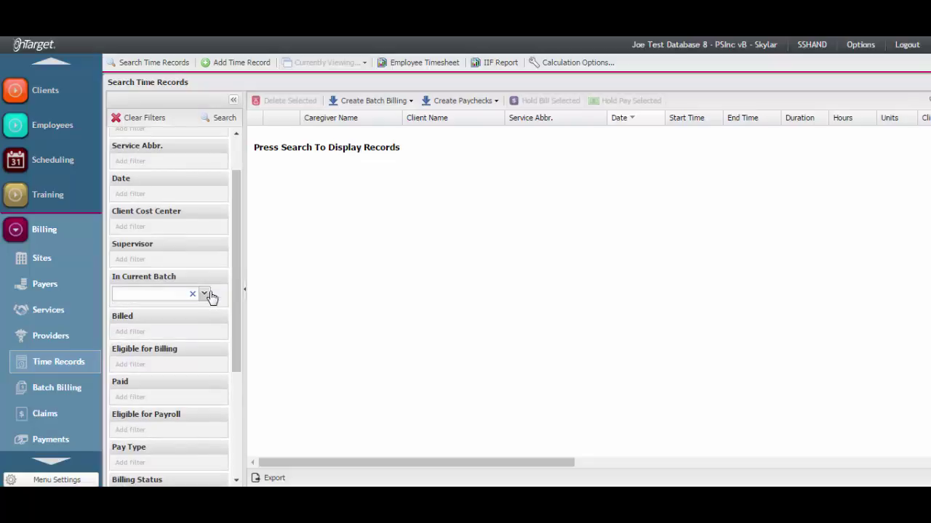
{"action": "left_click", "coordinate": [207, 293]}
{"action": "key", "text": "Return"}
{"action": "key", "text": "Tab"}
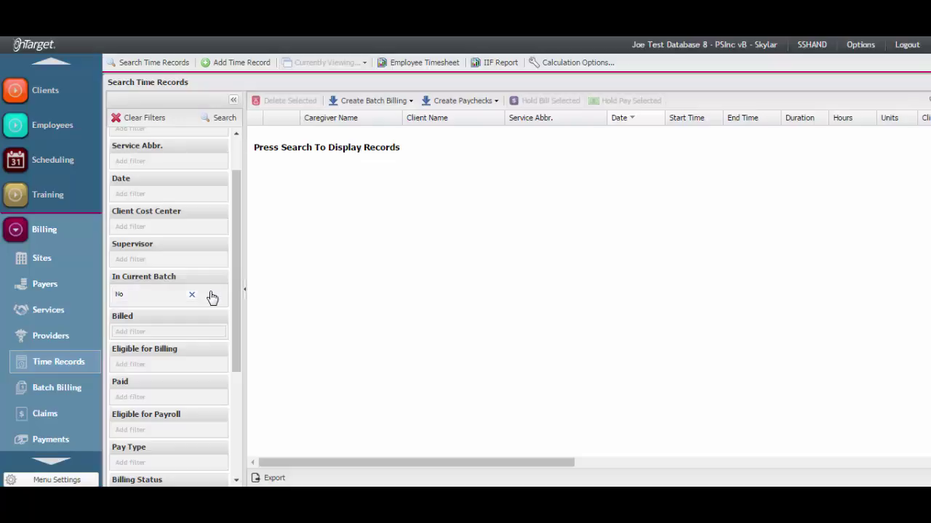
Set the Billed filter to No for the time record search.
{"action": "key", "text": "Return"}
{"action": "key", "text": "Down"}
{"action": "key", "text": "Down"}
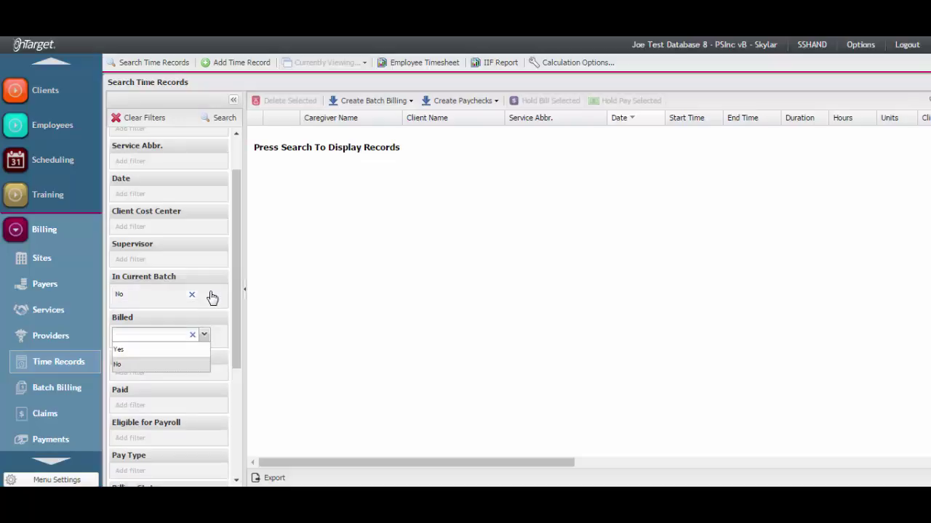
{"action": "key", "text": "Return"}
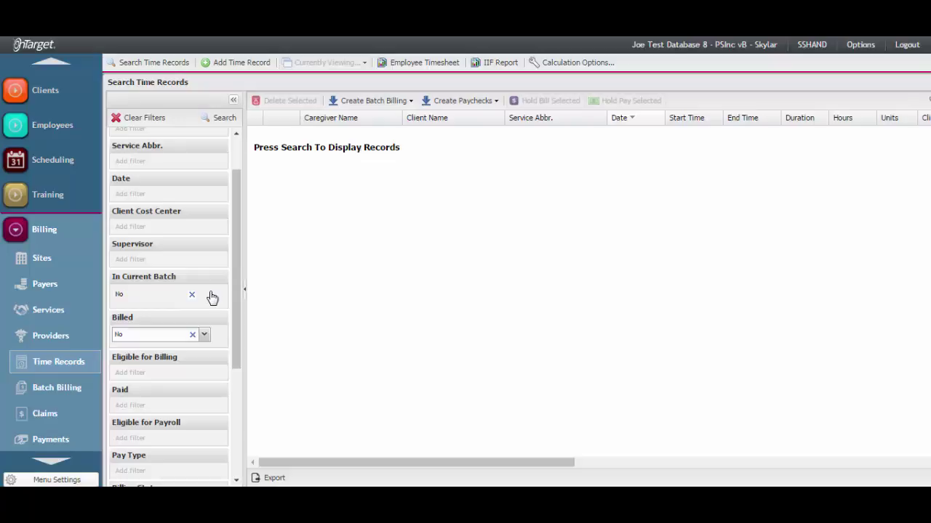
{"action": "key", "text": "Tab"}
Set the Eligible for Billing filter to Eligible and run the time record search.
{"action": "key", "text": "Tab"}
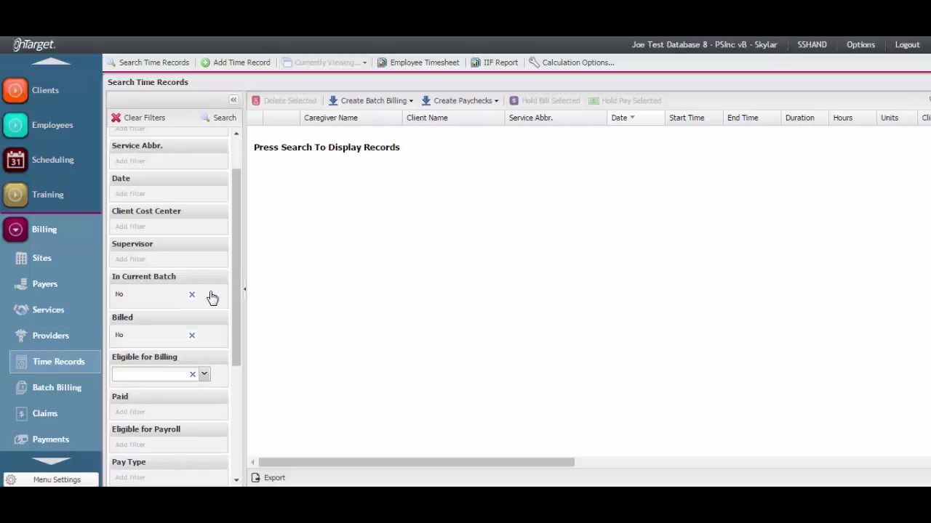
{"action": "key", "text": "Down"}
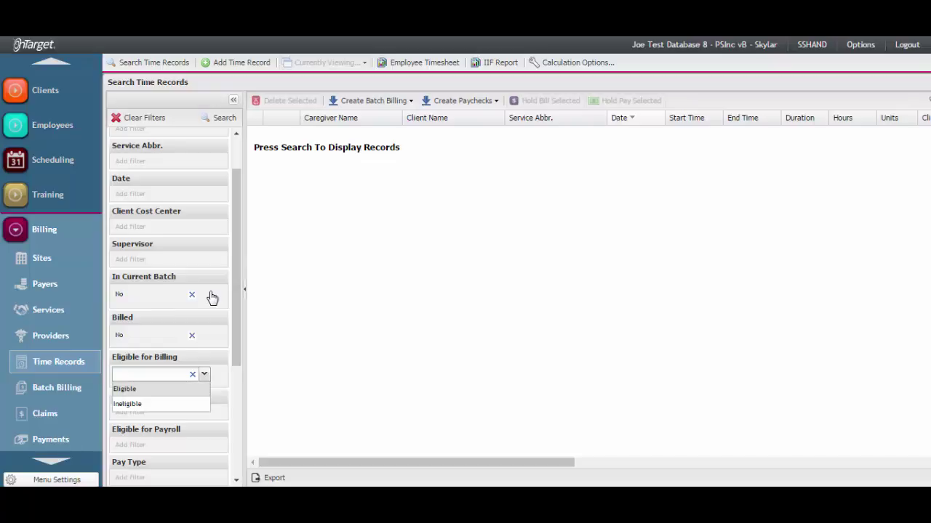
{"action": "key", "text": "Return"}
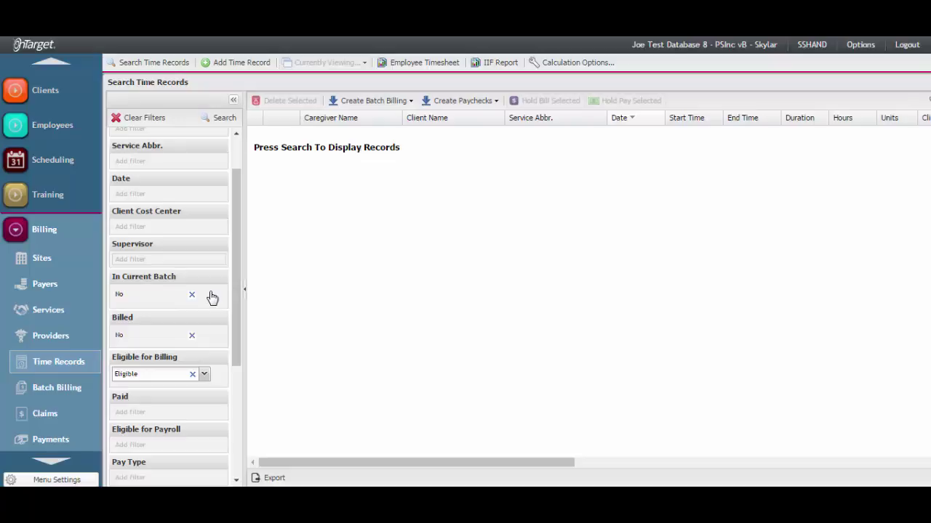
{"action": "left_click", "coordinate": [220, 118]}
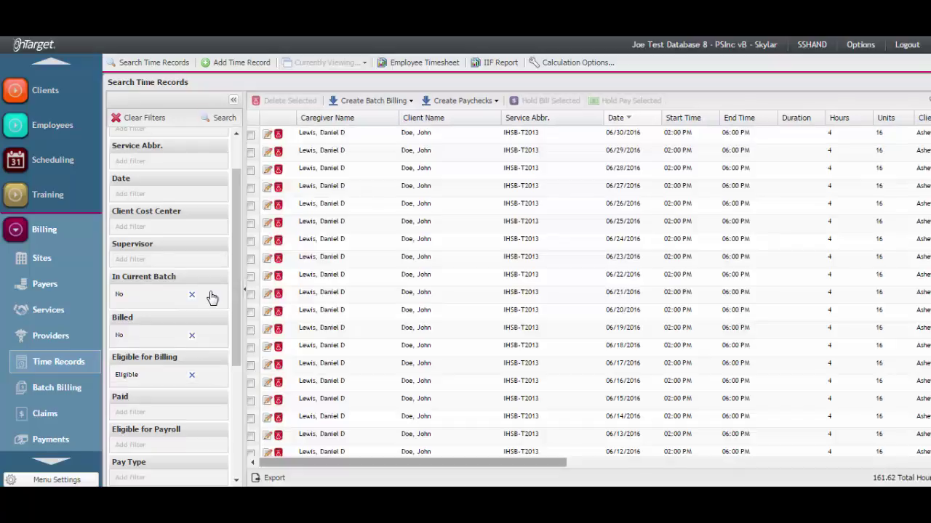
Save the filtered search as a new view named Batch Billing and check its Global option in the view editor.
{"action": "mouse_move", "coordinate": [412, 463]}
{"action": "left_mouse_down"}
{"action": "mouse_move", "coordinate": [886, 463]}
{"action": "mouse_move", "coordinate": [569, 462]}
{"action": "left_mouse_up"}
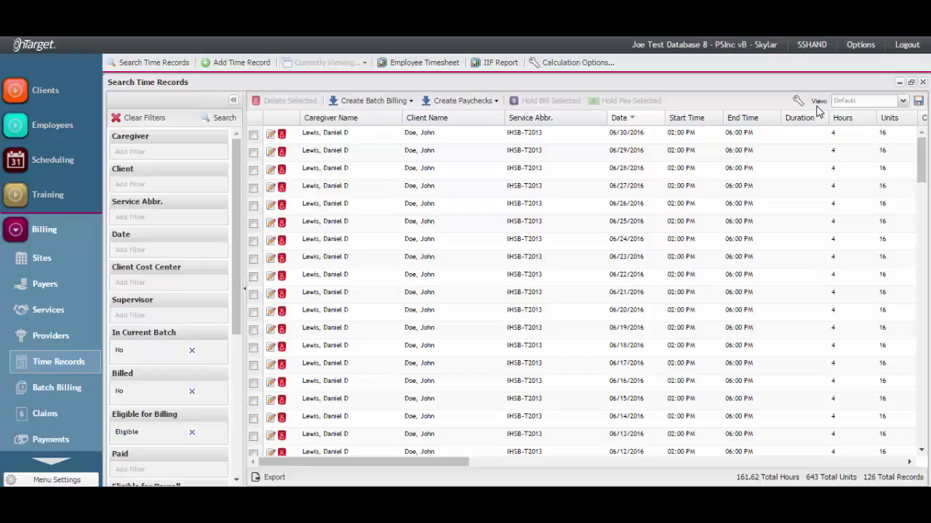
{"action": "left_click", "coordinate": [919, 102]}
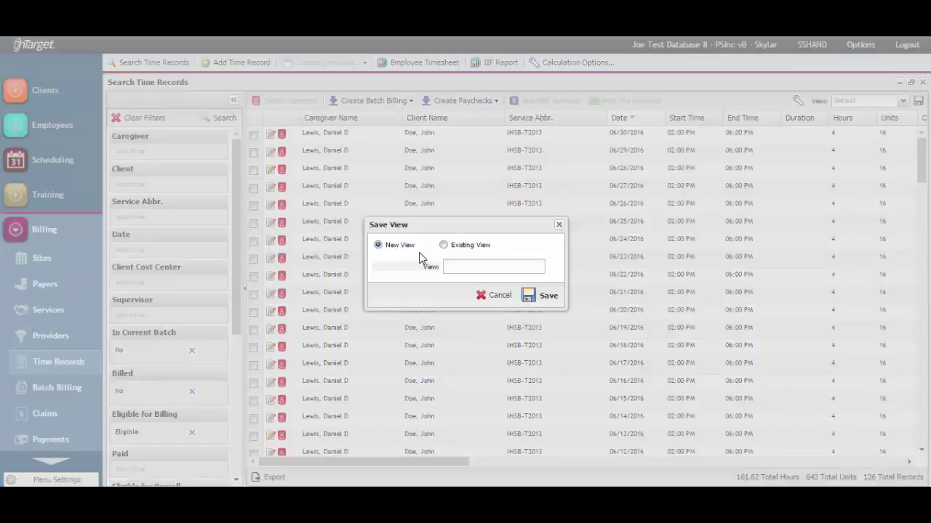
{"action": "left_click", "coordinate": [451, 265]}
{"action": "type", "text": "Batch Billing"}
{"action": "left_click", "coordinate": [550, 297]}
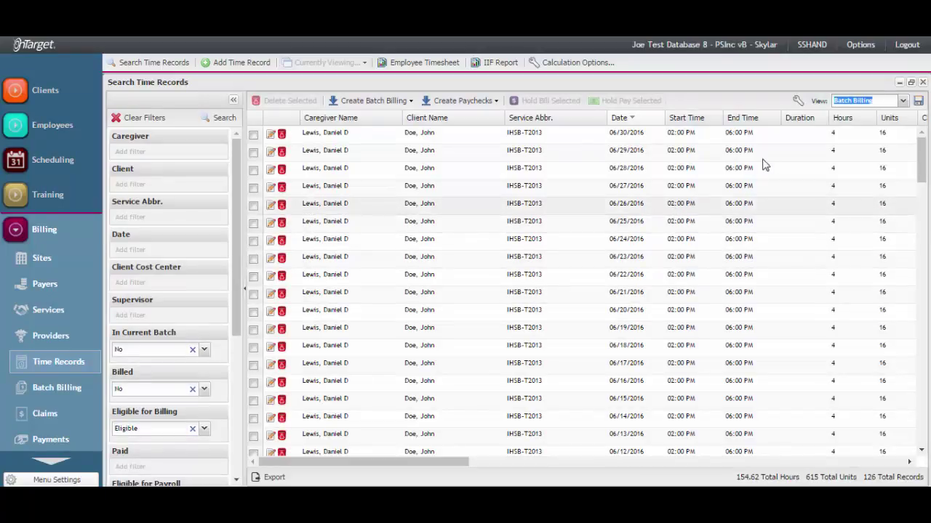
{"action": "left_click", "coordinate": [798, 101]}
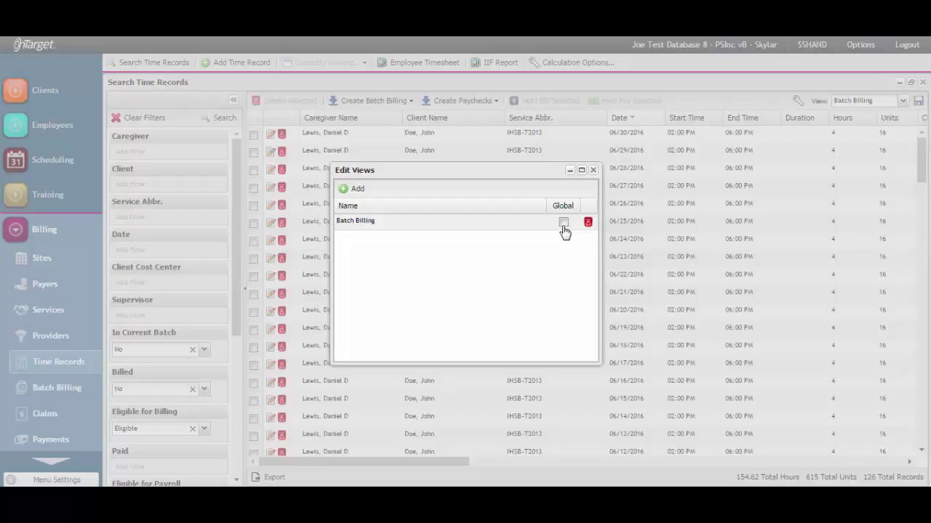
{"action": "left_click", "coordinate": [593, 171]}
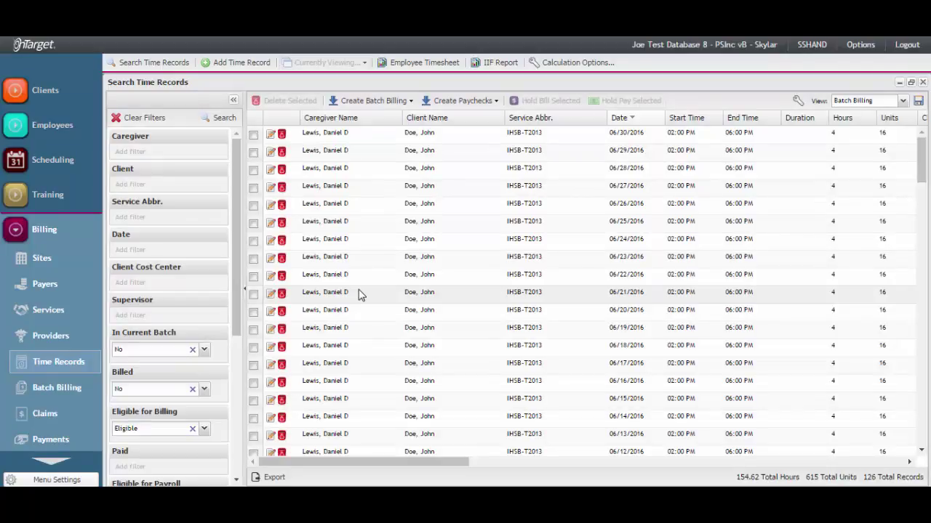
Create batch billing from all listed time records and review the validation issues.
{"action": "left_click", "coordinate": [372, 104]}
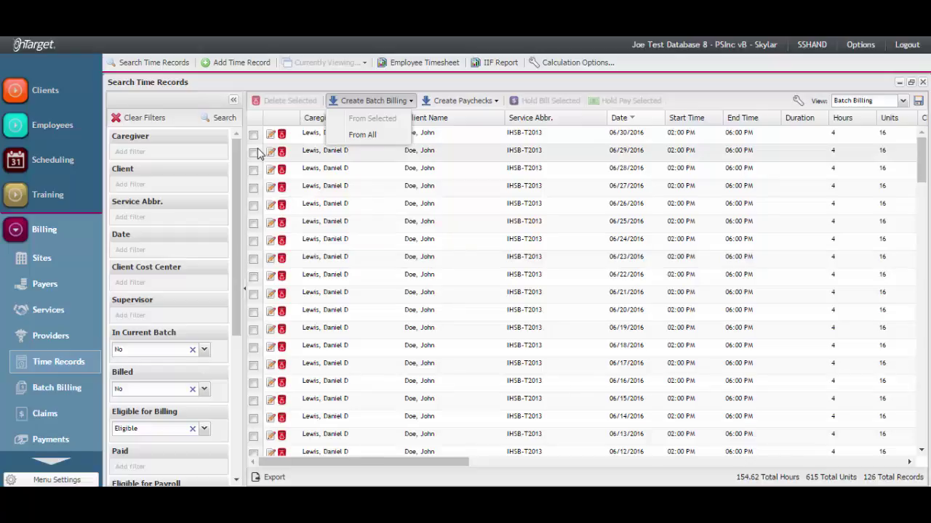
{"action": "left_click", "coordinate": [359, 138]}
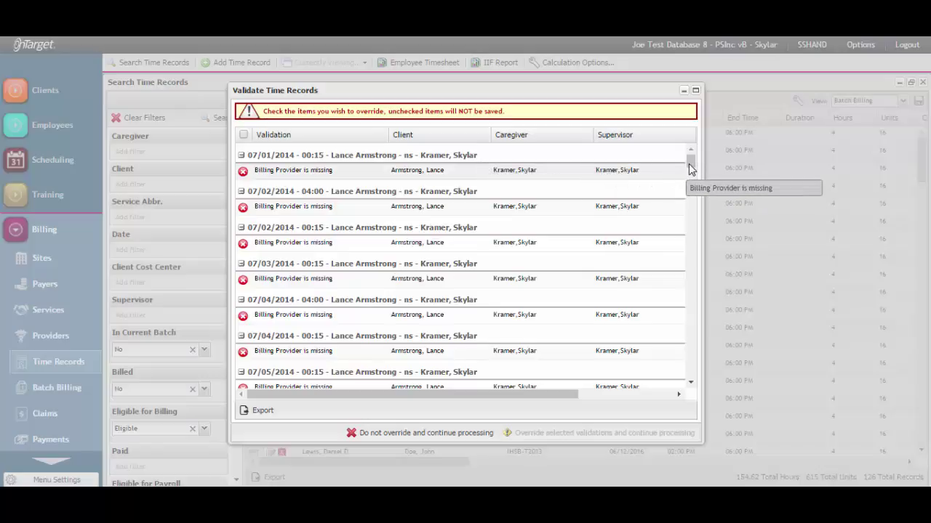
{"action": "scroll", "coordinate": [691, 173], "scroll_direction": "down", "scroll_amount": 1}
{"action": "left_click_drag", "start_coordinate": [689, 170], "coordinate": [690, 188]}
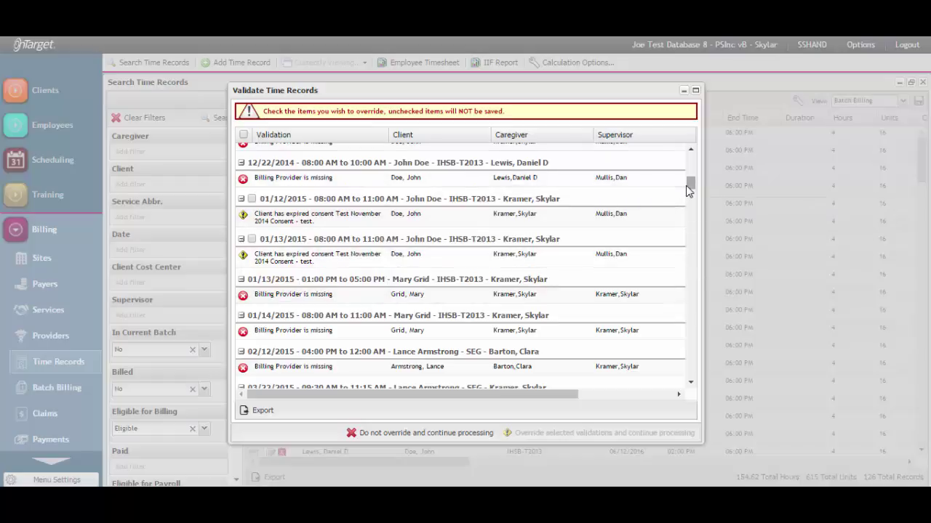
{"action": "left_click_drag", "start_coordinate": [688, 187], "coordinate": [689, 232]}
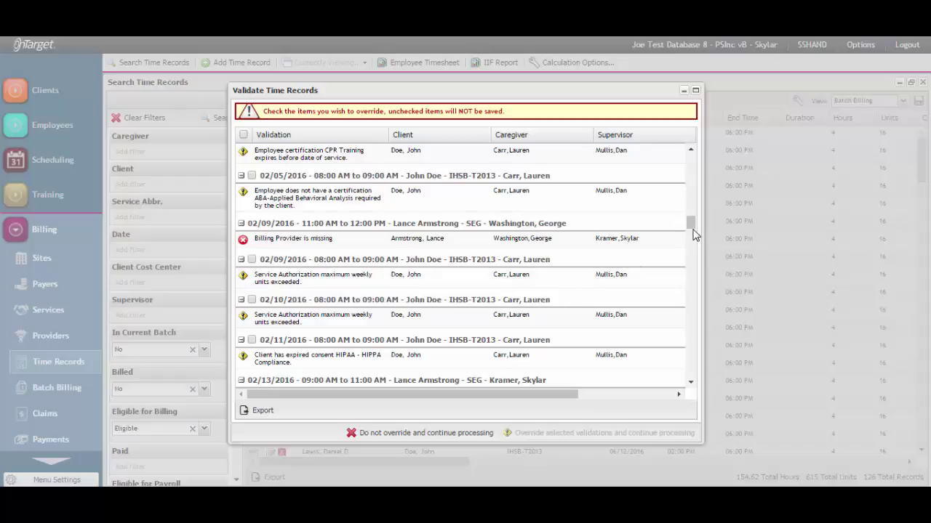
{"action": "left_click_drag", "start_coordinate": [693, 232], "coordinate": [703, 149]}
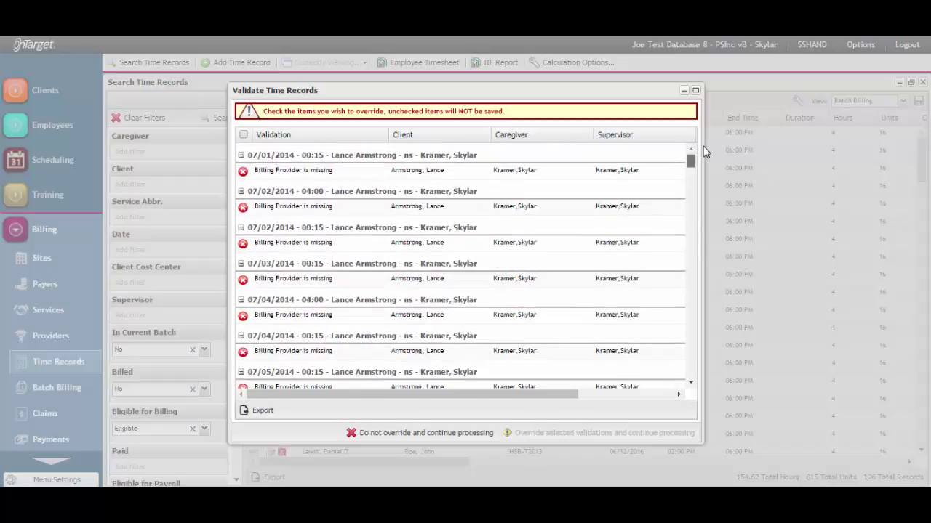
Select all overridable validations and continue processing with the selected overrides.
{"action": "left_click", "coordinate": [244, 136]}
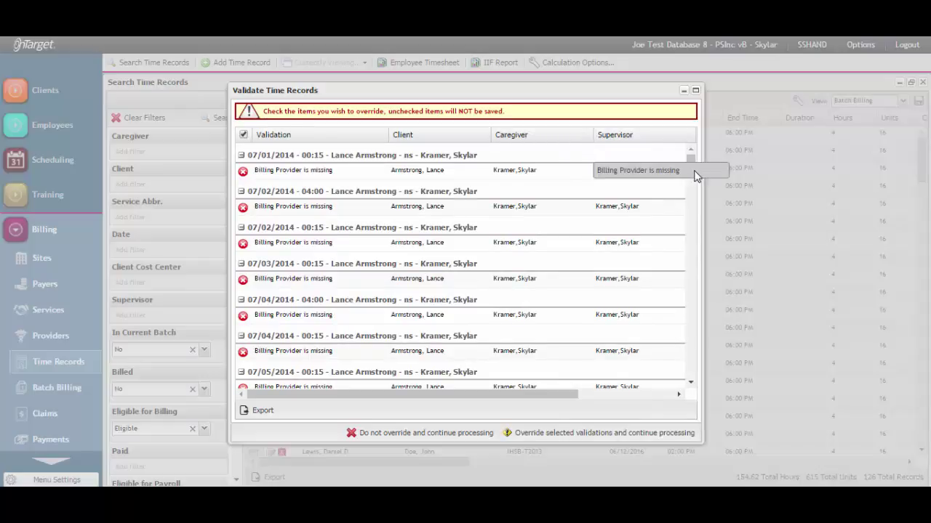
{"action": "left_click_drag", "start_coordinate": [693, 173], "coordinate": [693, 197]}
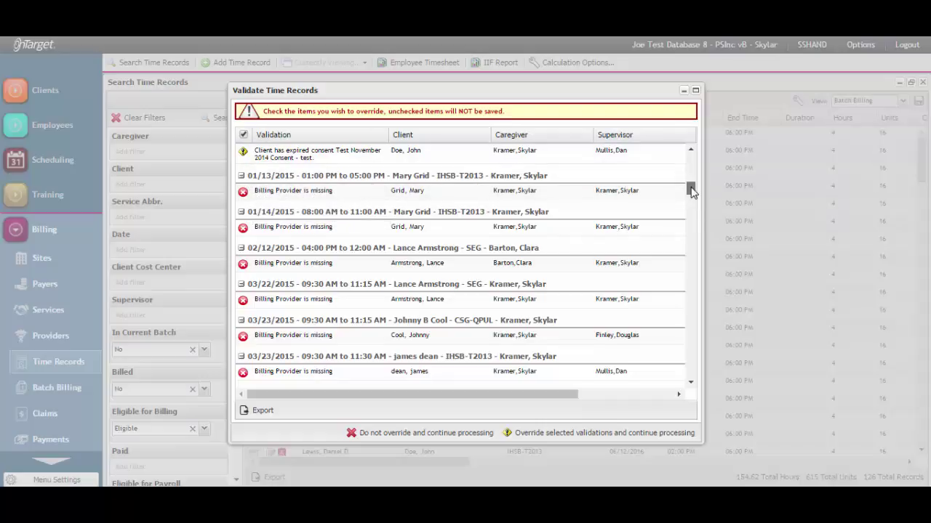
{"action": "scroll", "coordinate": [692, 188], "scroll_direction": "up", "scroll_amount": 1}
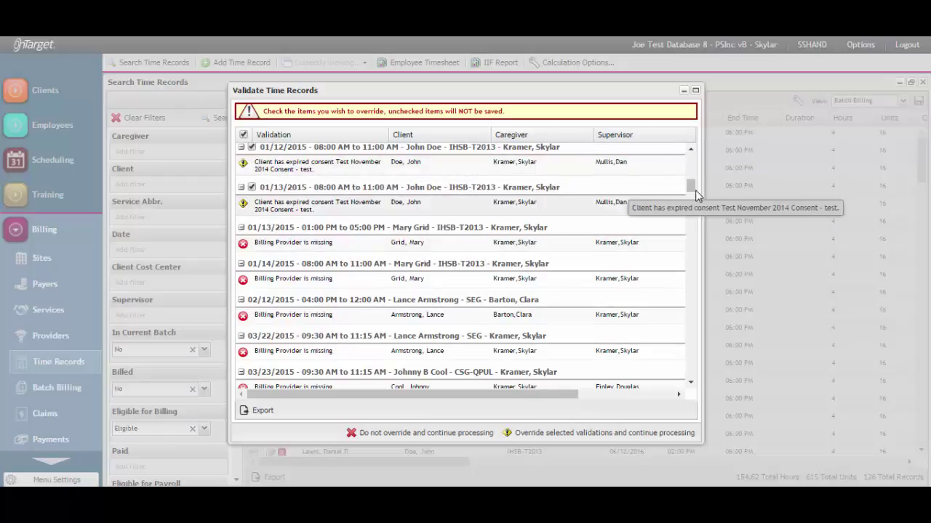
{"action": "scroll", "coordinate": [692, 197], "scroll_direction": "down", "scroll_amount": 1}
{"action": "left_click_drag", "start_coordinate": [695, 201], "coordinate": [692, 138]}
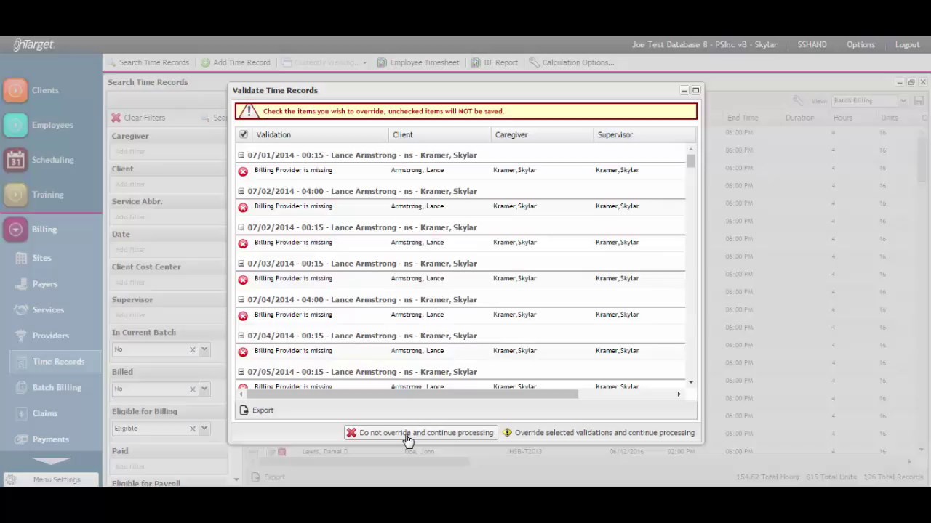
{"action": "left_click", "coordinate": [524, 443]}
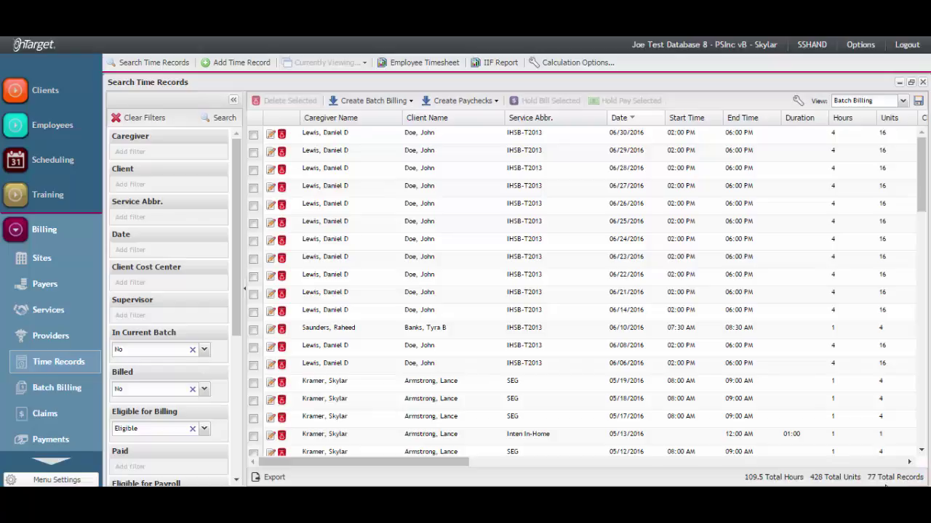
Examine the remaining highlighted time records, comparing their Billing Status, Payroll Status and note approval columns.
{"action": "scroll", "coordinate": [918, 274], "scroll_direction": "down", "scroll_amount": 5}
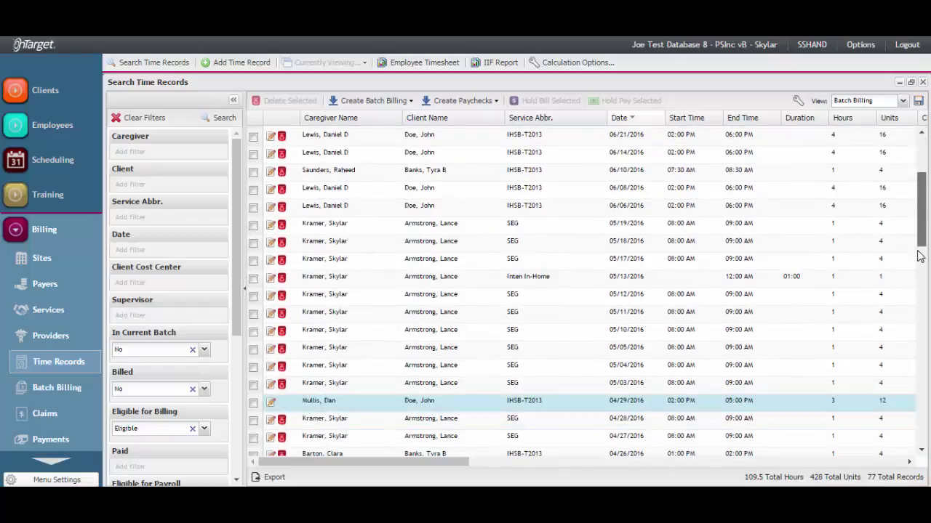
{"action": "scroll", "coordinate": [918, 274], "scroll_direction": "down", "scroll_amount": 5}
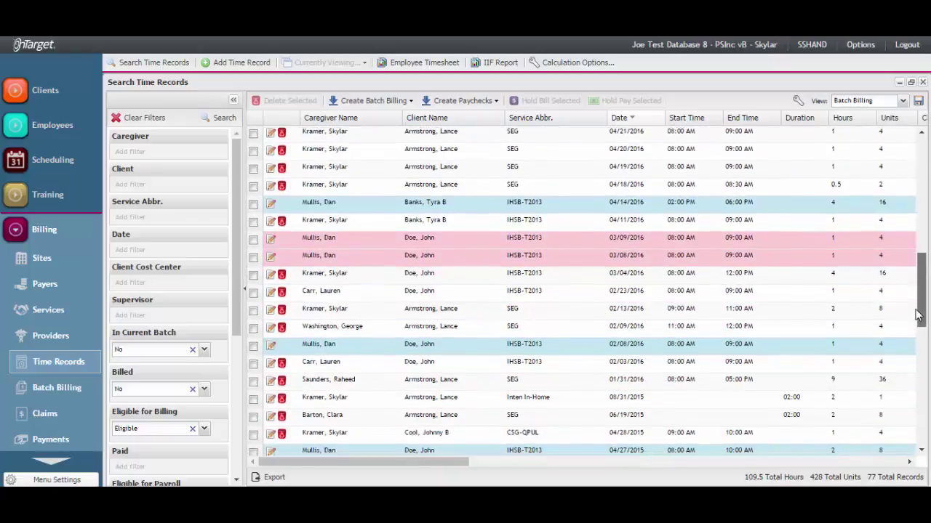
{"action": "scroll", "coordinate": [918, 309], "scroll_direction": "up", "scroll_amount": 1}
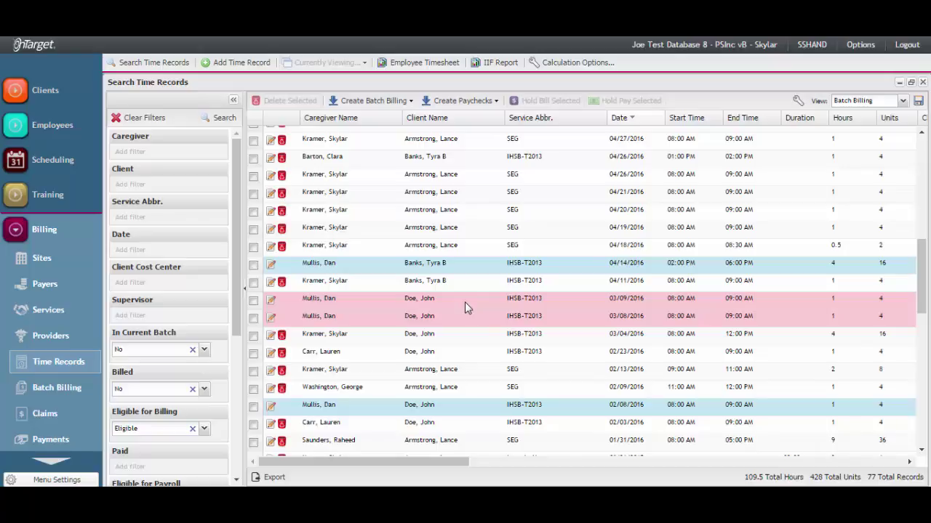
{"action": "left_click", "coordinate": [465, 324]}
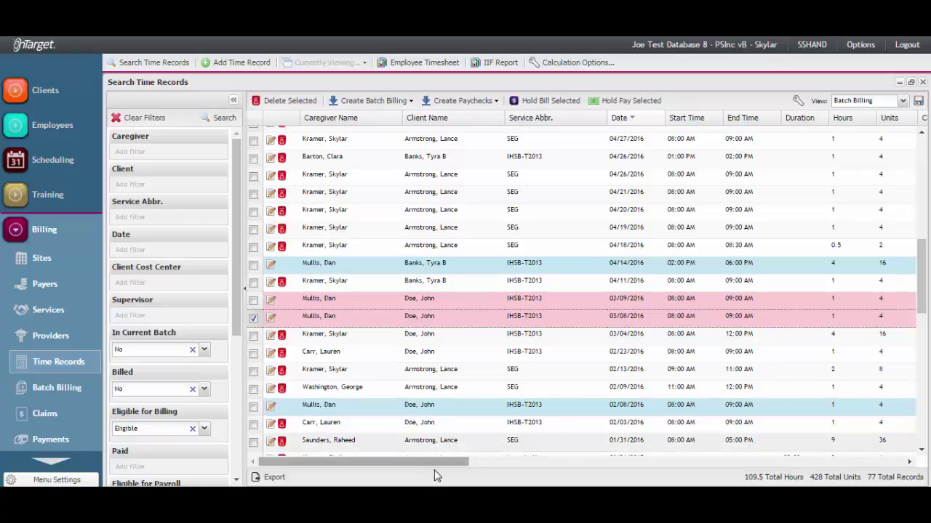
{"action": "left_click_drag", "start_coordinate": [442, 463], "coordinate": [710, 465]}
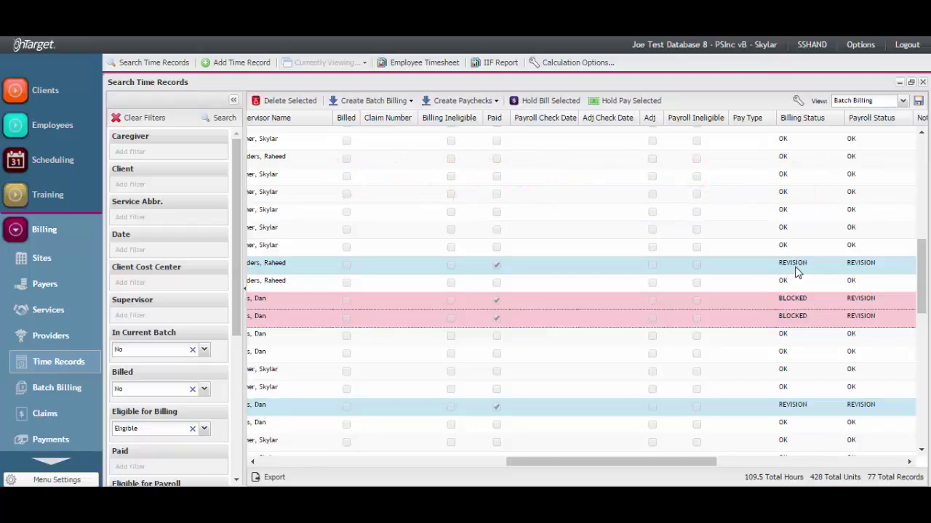
{"action": "left_click_drag", "start_coordinate": [689, 466], "coordinate": [756, 465]}
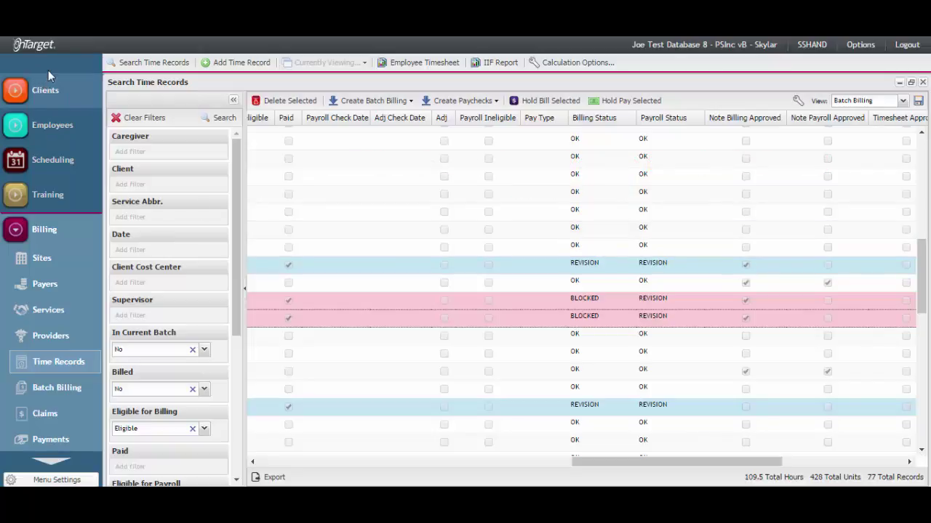
{"action": "scroll", "coordinate": [48, 64], "scroll_direction": "up", "scroll_amount": 3}
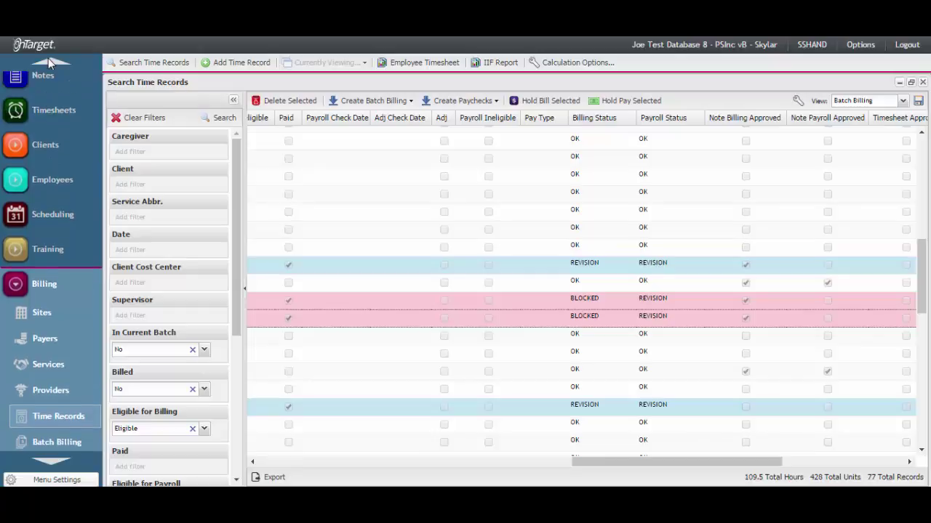
{"action": "left_click", "coordinate": [37, 129]}
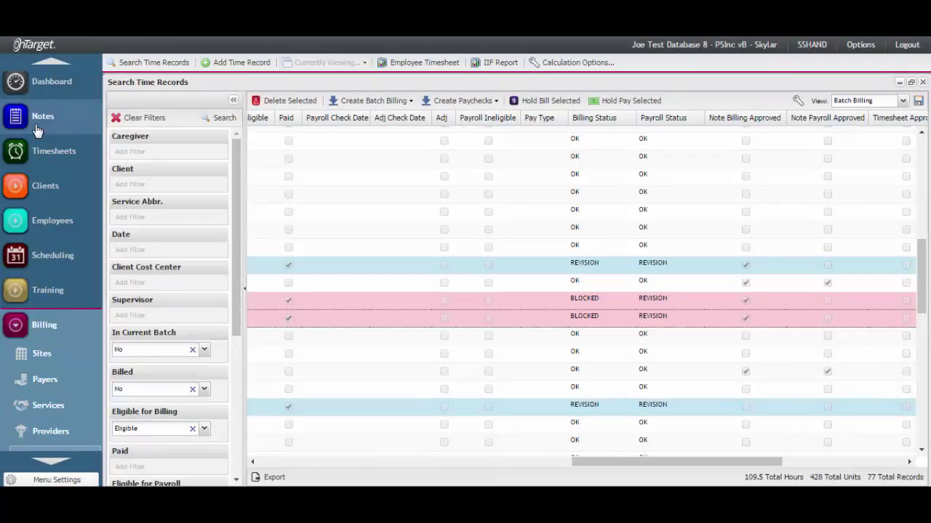
{"action": "left_click_drag", "start_coordinate": [683, 464], "coordinate": [623, 477]}
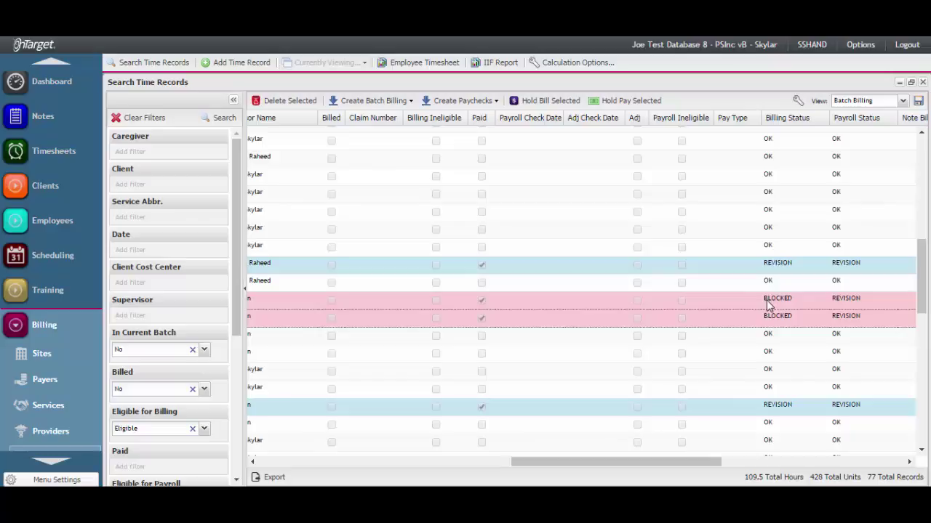
{"action": "left_click", "coordinate": [45, 461]}
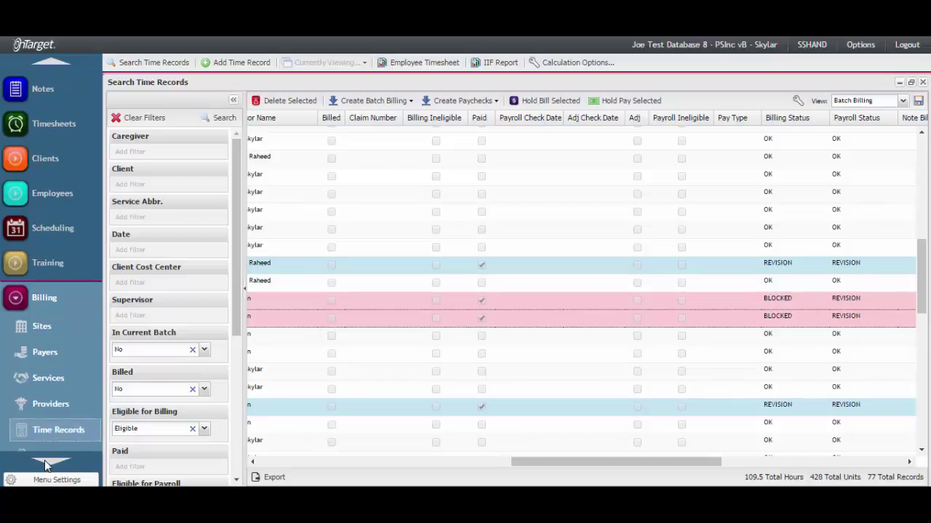
{"action": "left_click", "coordinate": [45, 461]}
{"action": "left_click", "coordinate": [45, 461]}
{"action": "left_click", "coordinate": [45, 460]}
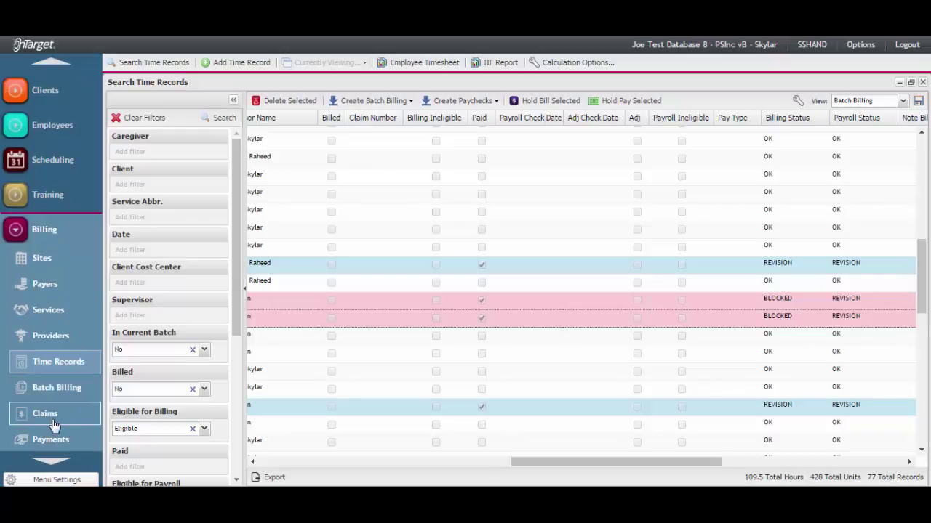
Filter the time records by the Hold Bill option under Hold Bill and run the search.
{"action": "left_click_drag", "start_coordinate": [496, 463], "coordinate": [276, 473]}
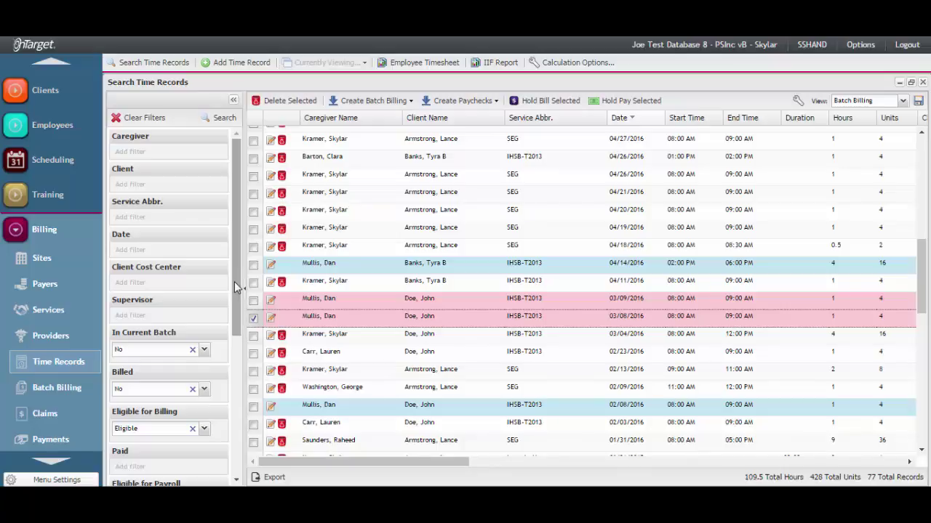
{"action": "left_click_drag", "start_coordinate": [234, 282], "coordinate": [237, 410]}
{"action": "left_click", "coordinate": [203, 398]}
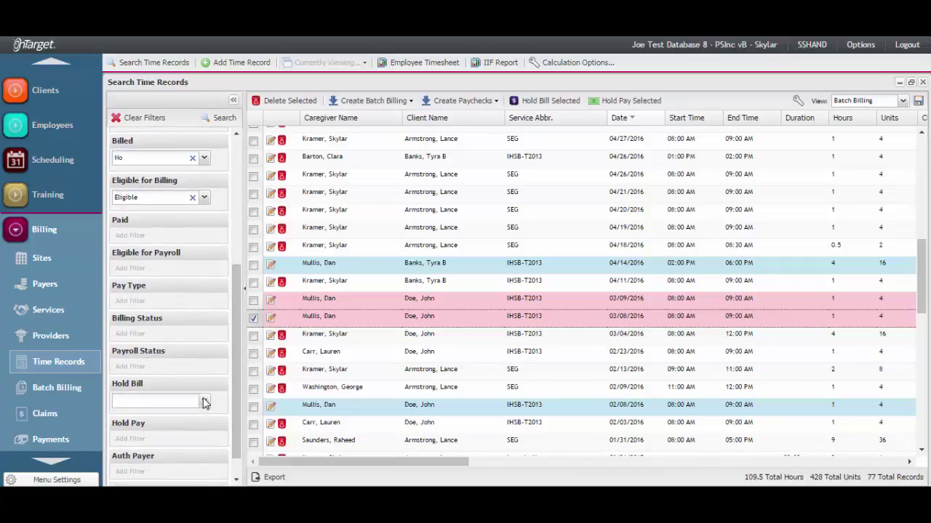
{"action": "left_click", "coordinate": [205, 402]}
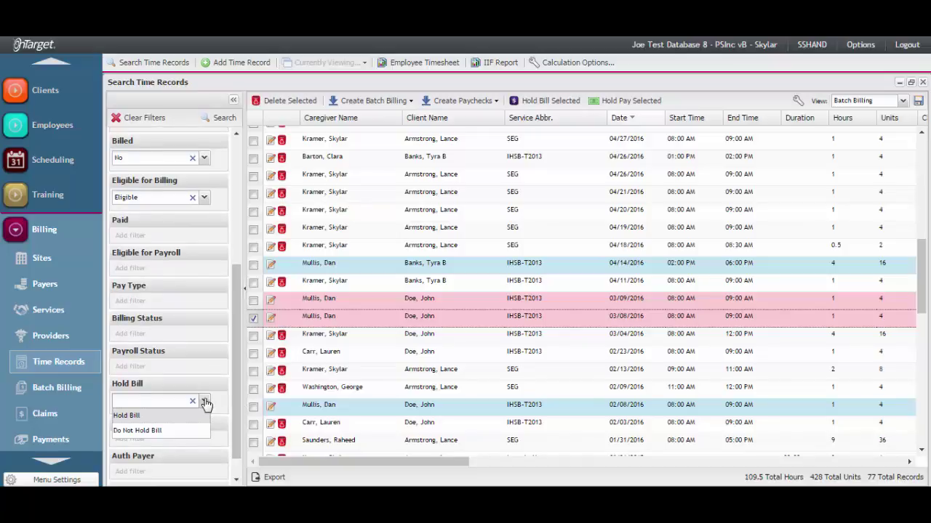
{"action": "left_click", "coordinate": [162, 416]}
{"action": "left_click", "coordinate": [219, 118]}
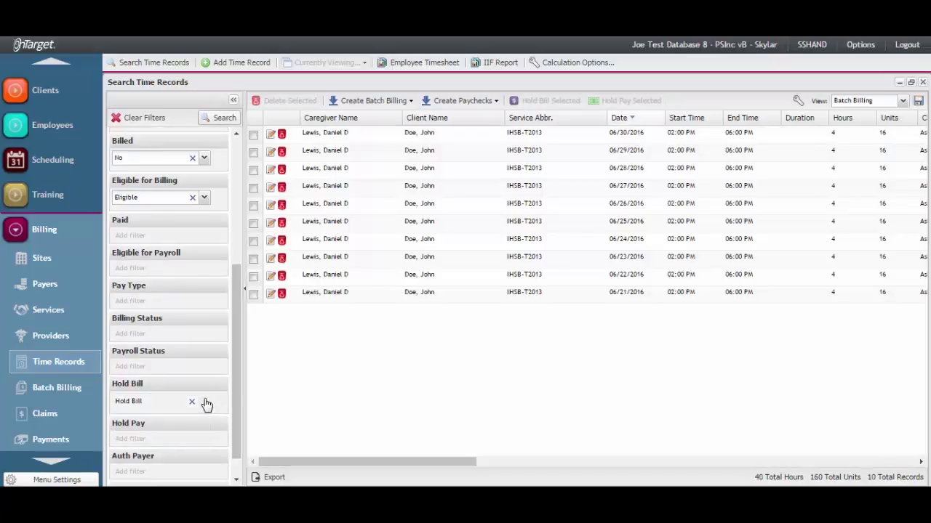
{"action": "left_click_drag", "start_coordinate": [367, 462], "coordinate": [749, 462]}
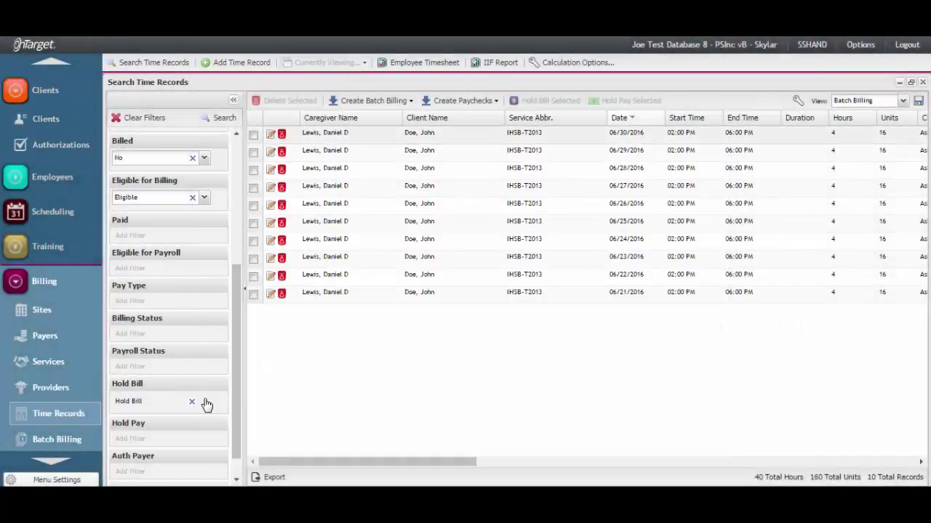
Select the four time records dated 06/27/2016 through 06/30/2016 and apply Hold Bill Selected to them.
{"action": "left_click", "coordinate": [253, 136]}
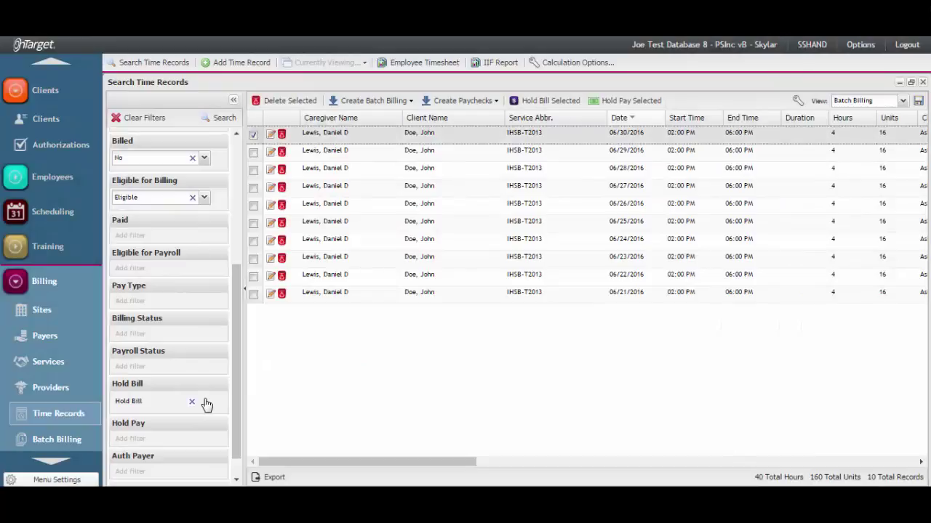
{"action": "left_click", "coordinate": [253, 152]}
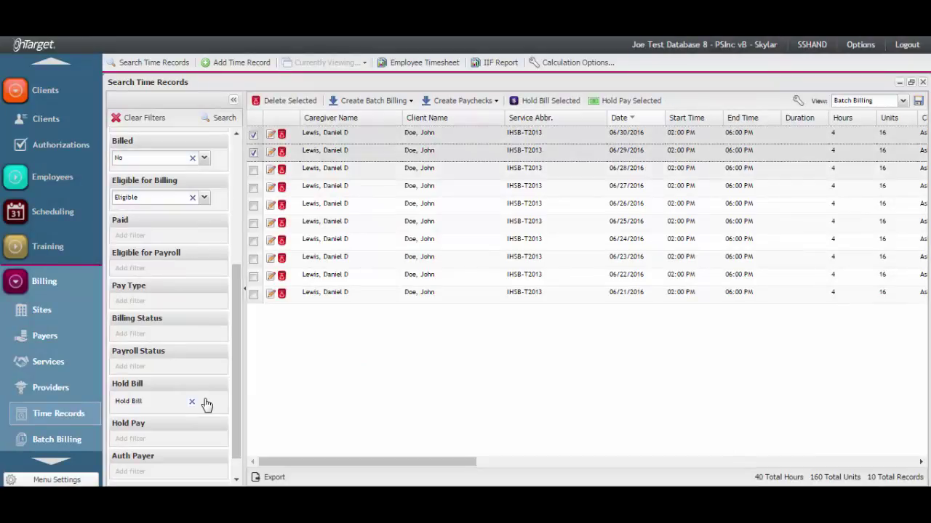
{"action": "left_click", "coordinate": [253, 170]}
{"action": "left_click", "coordinate": [253, 188]}
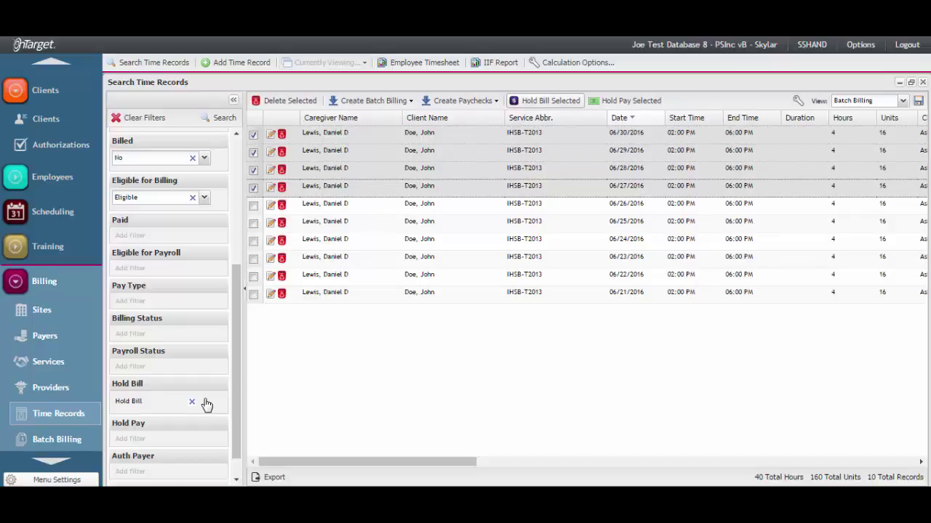
{"action": "left_click", "coordinate": [547, 100]}
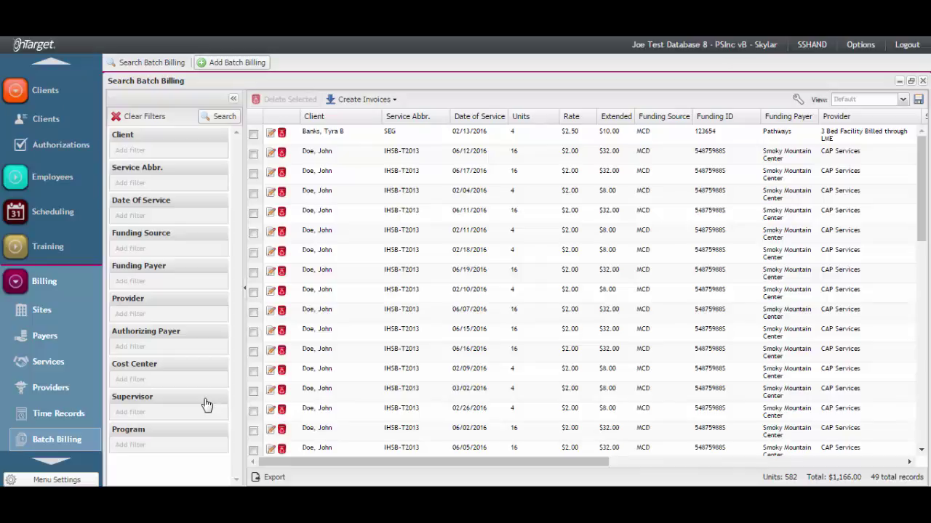
Add a batch billing record for the first client listed, with service date 6/23/2016.
{"action": "left_click", "coordinate": [231, 62]}
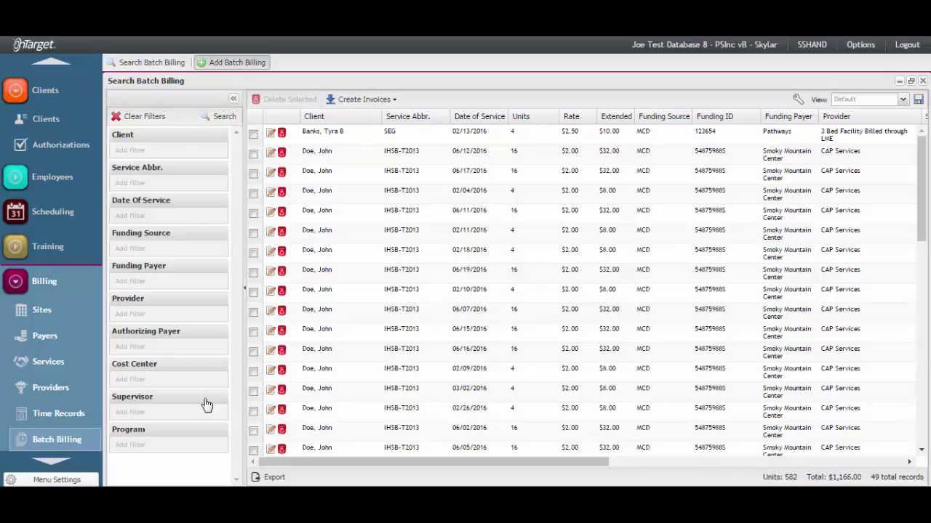
{"action": "left_click", "coordinate": [323, 132]}
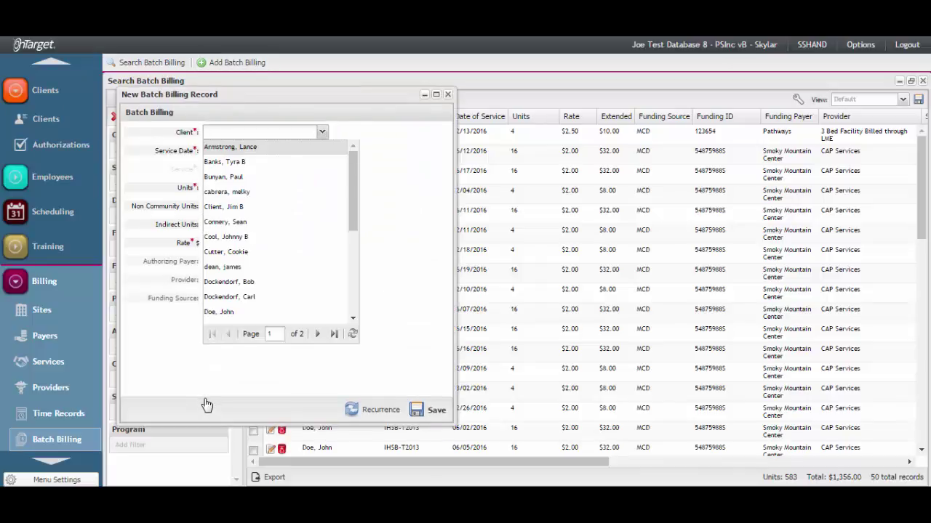
{"action": "left_click", "coordinate": [229, 146]}
{"action": "left_click", "coordinate": [298, 150]}
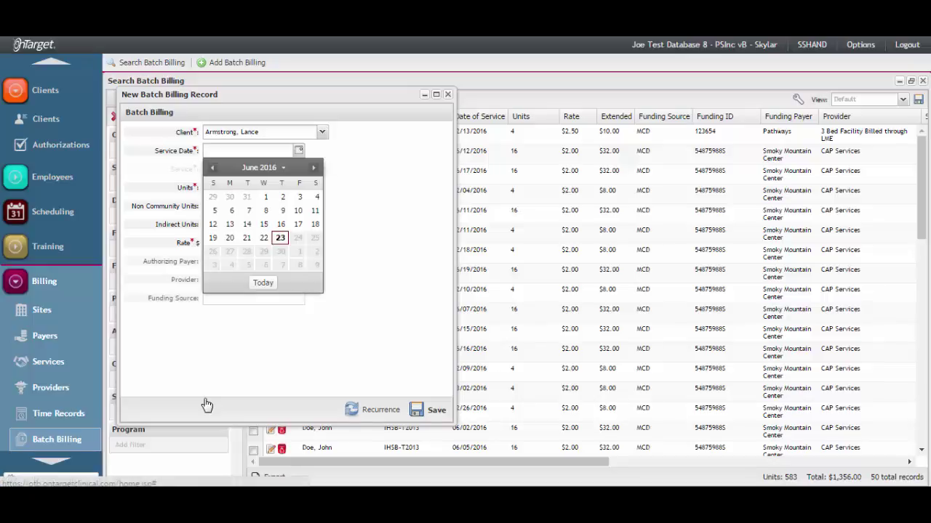
{"action": "left_click", "coordinate": [280, 237]}
Set the new record's service to Inten In-Home (H2022) with 1 unit and save it.
{"action": "left_click", "coordinate": [322, 169]}
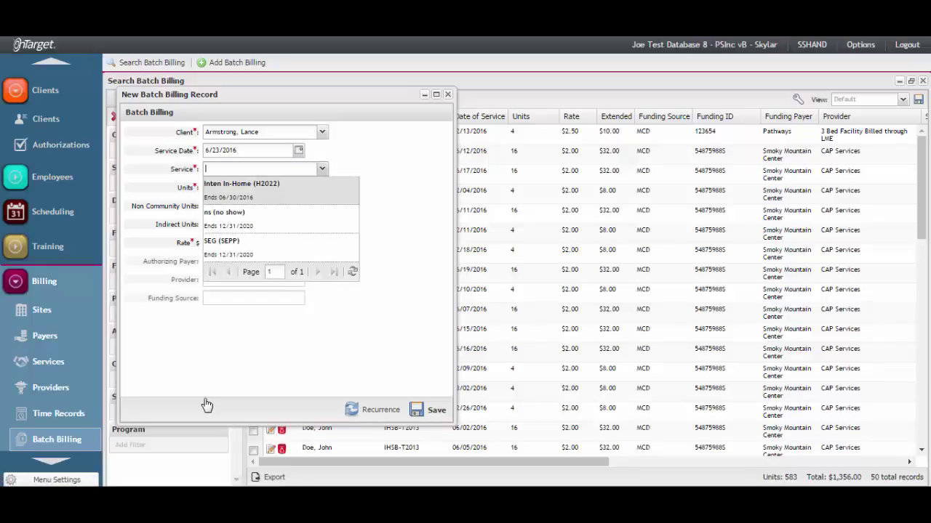
{"action": "left_click", "coordinate": [242, 187]}
{"action": "key", "text": "Tab"}
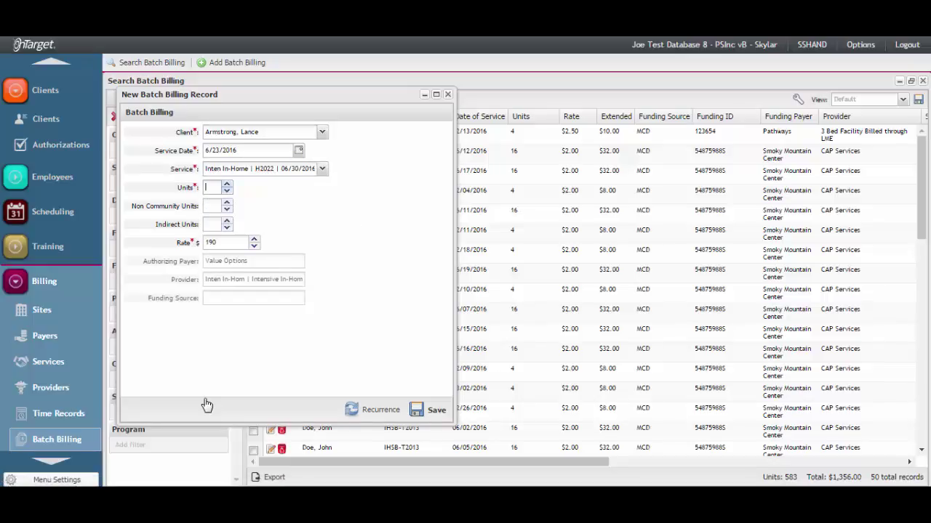
{"action": "type", "text": "1"}
{"action": "key", "text": "Return"}
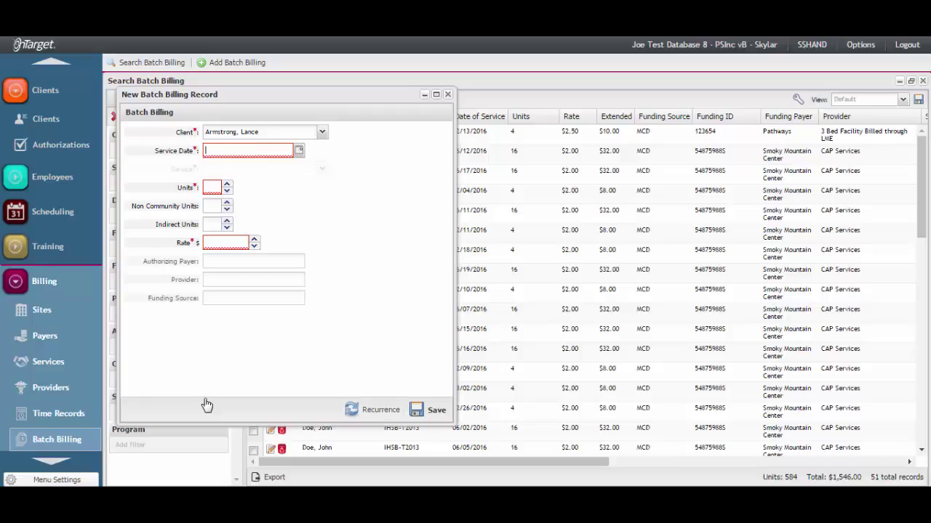
Fill in another record for the same client with service date 6/23/2016, service Inten In-Home (H2022) and 1 unit.
{"action": "left_click", "coordinate": [299, 151]}
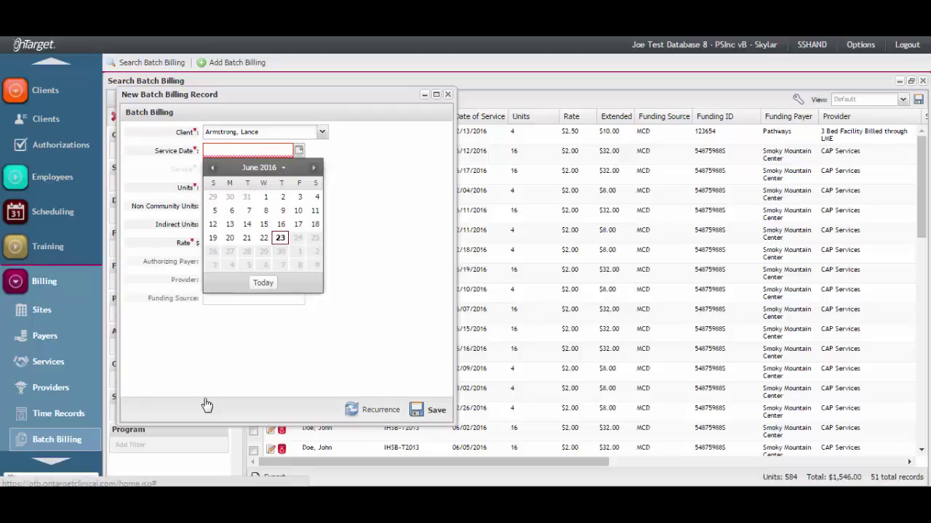
{"action": "left_click", "coordinate": [280, 237]}
{"action": "left_click", "coordinate": [322, 169]}
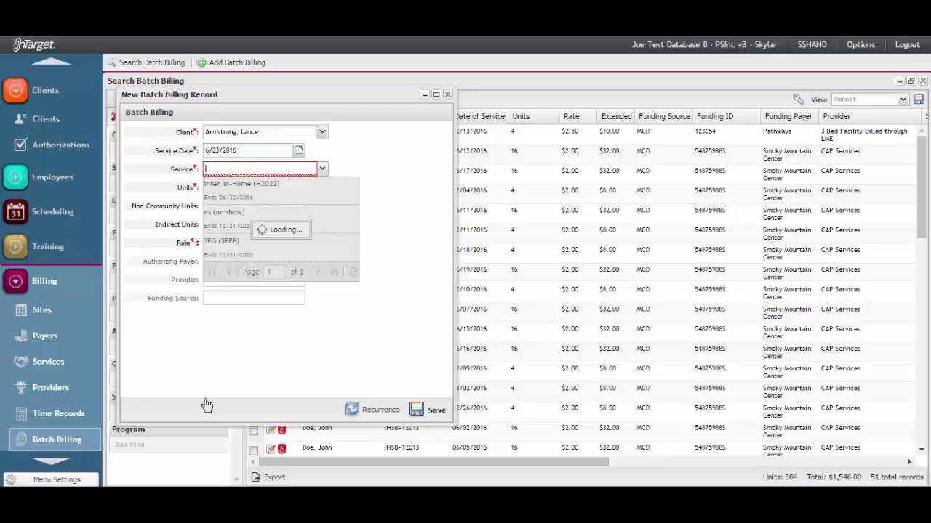
{"action": "left_click", "coordinate": [254, 186]}
{"action": "left_click", "coordinate": [211, 187]}
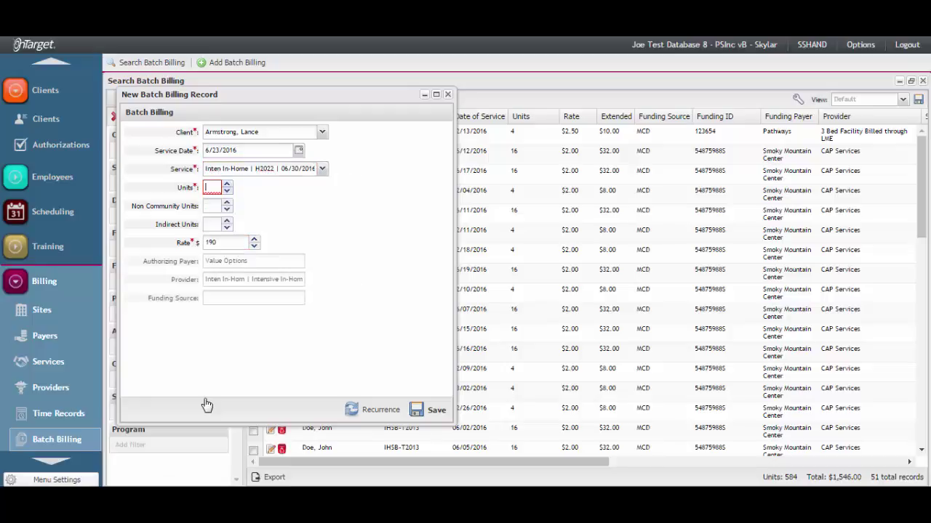
{"action": "type", "text": "1"}
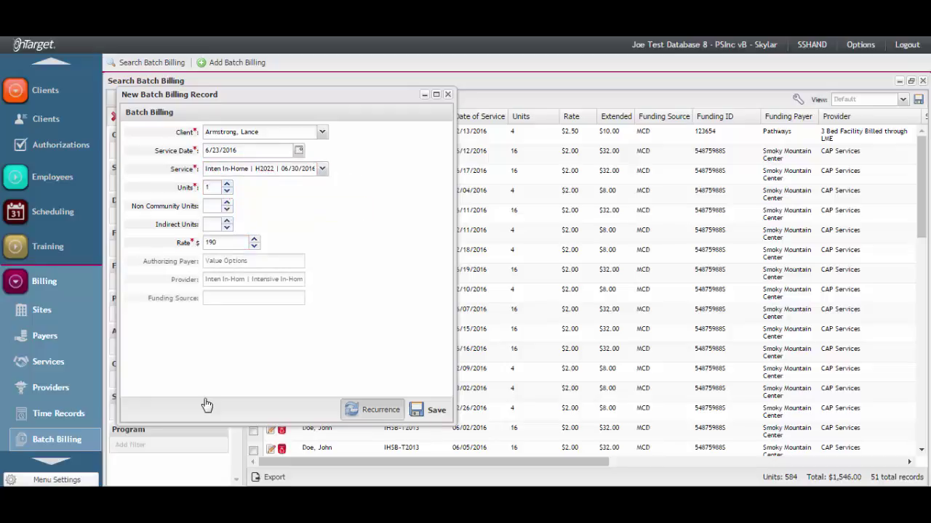
Review the record's recurrence pattern and specific-date scheduling options, and close the record without saving.
{"action": "left_click", "coordinate": [373, 410]}
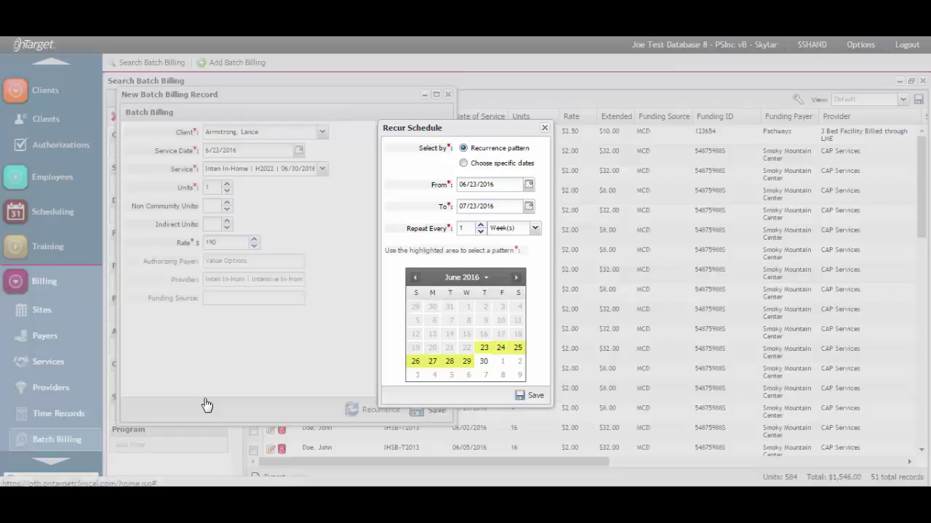
{"action": "left_click", "coordinate": [463, 164]}
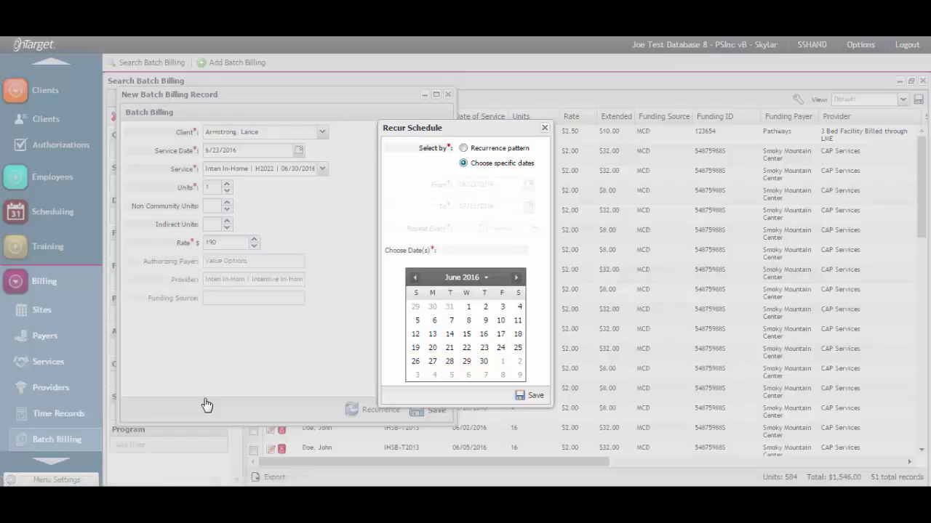
{"action": "left_click", "coordinate": [545, 128]}
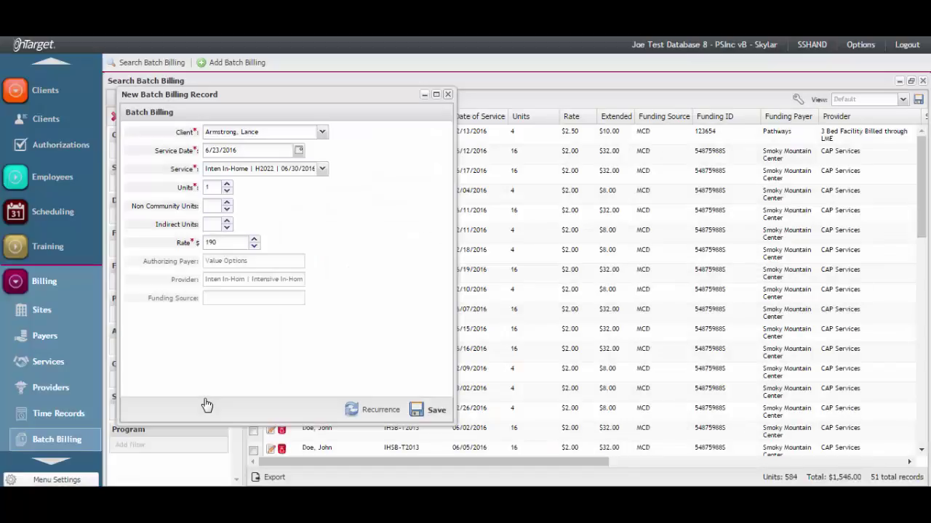
{"action": "left_click", "coordinate": [448, 94]}
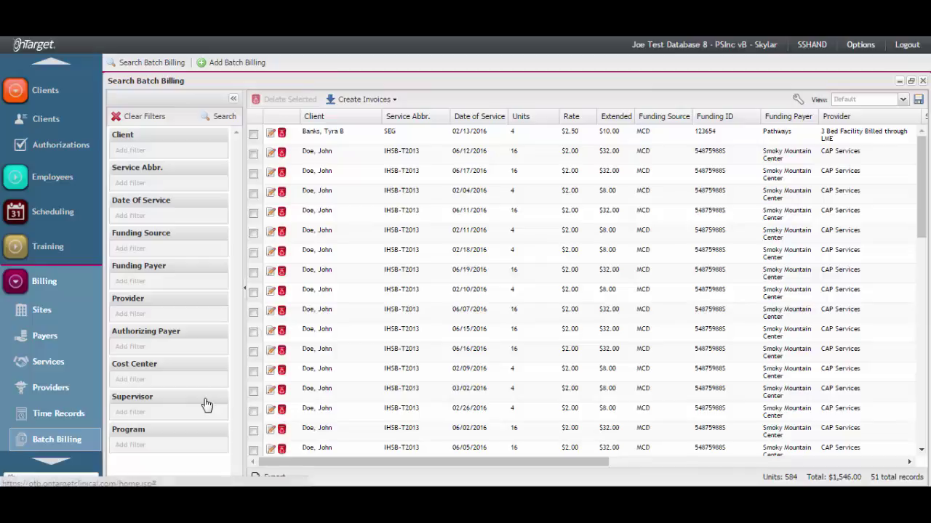
Open the Contact Support form from the support options.
{"action": "left_click", "coordinate": [860, 45]}
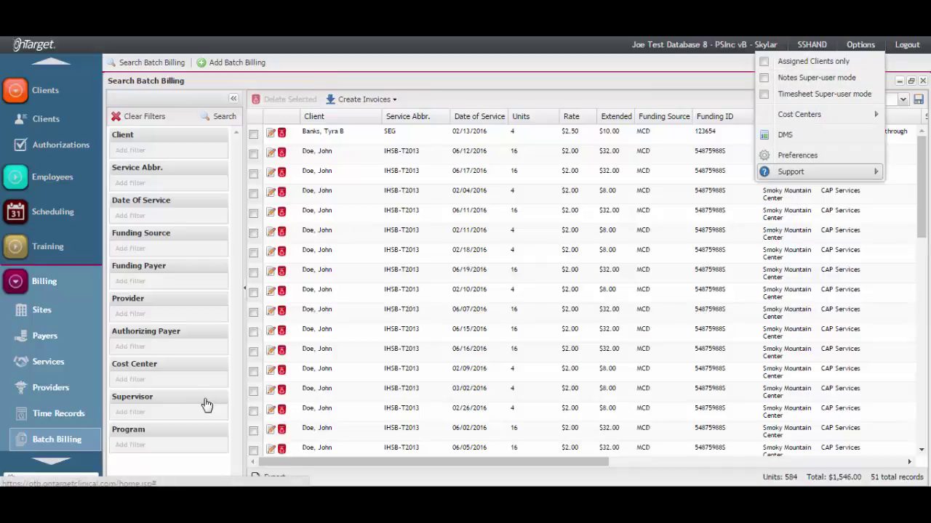
{"action": "mouse_move", "coordinate": [791, 172]}
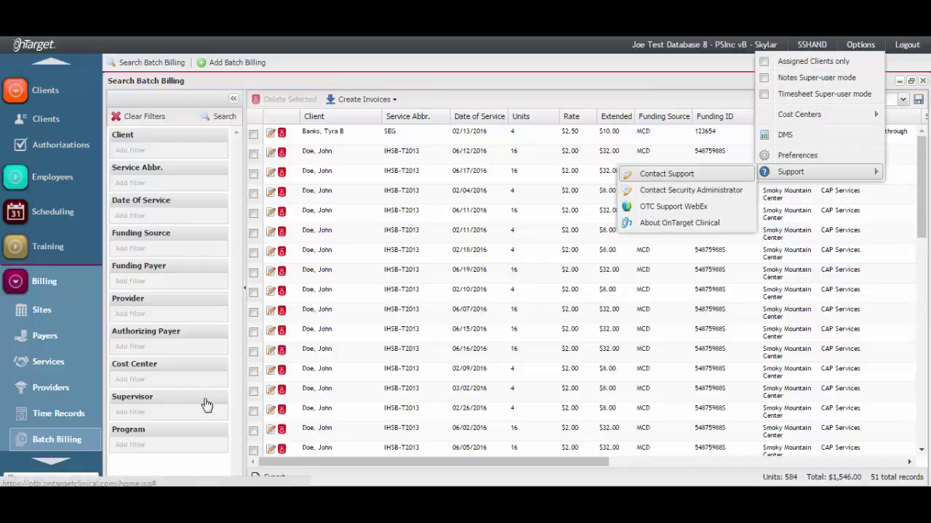
{"action": "left_click", "coordinate": [667, 174]}
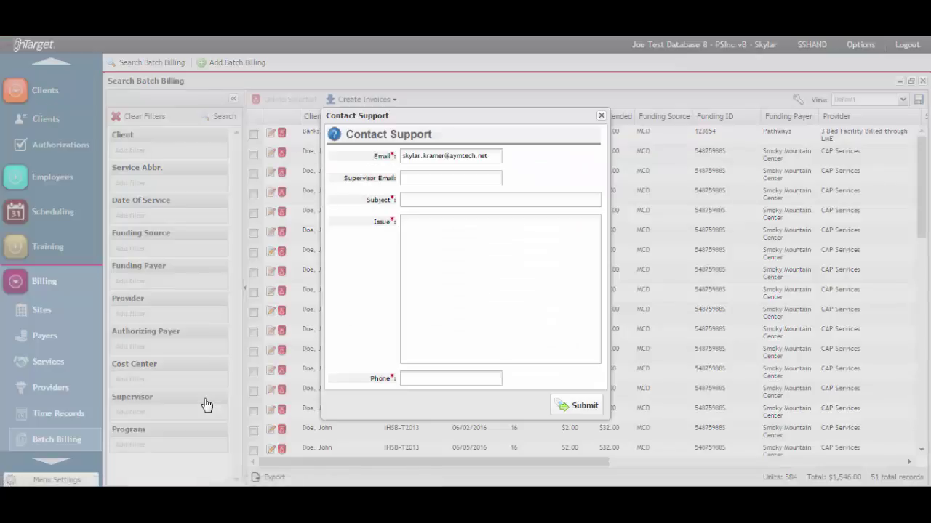